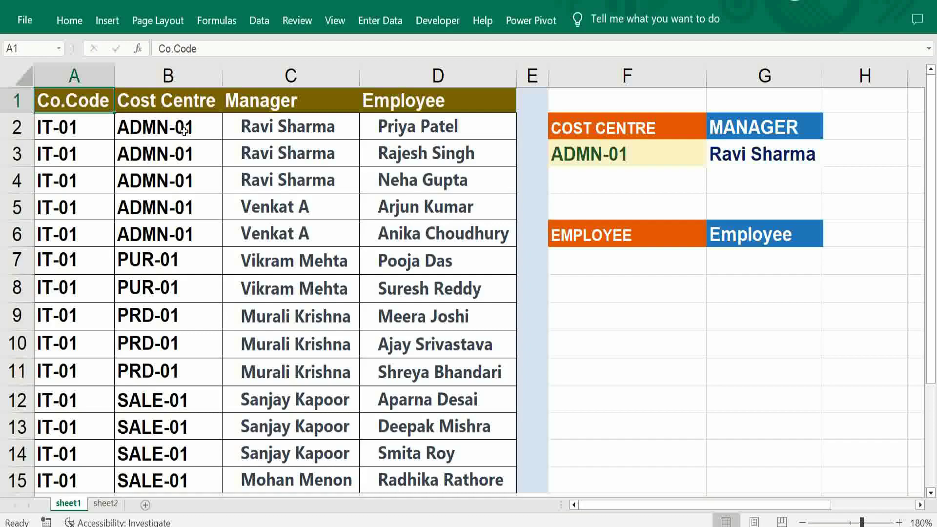
Highlight ADMN-01's employees and Ravi Sharma's three employees, then start =INDEX( in F7
{"action": "left_click", "coordinate": [184, 130]}
{"action": "left_click_drag", "start_coordinate": [398, 129], "coordinate": [391, 229]}
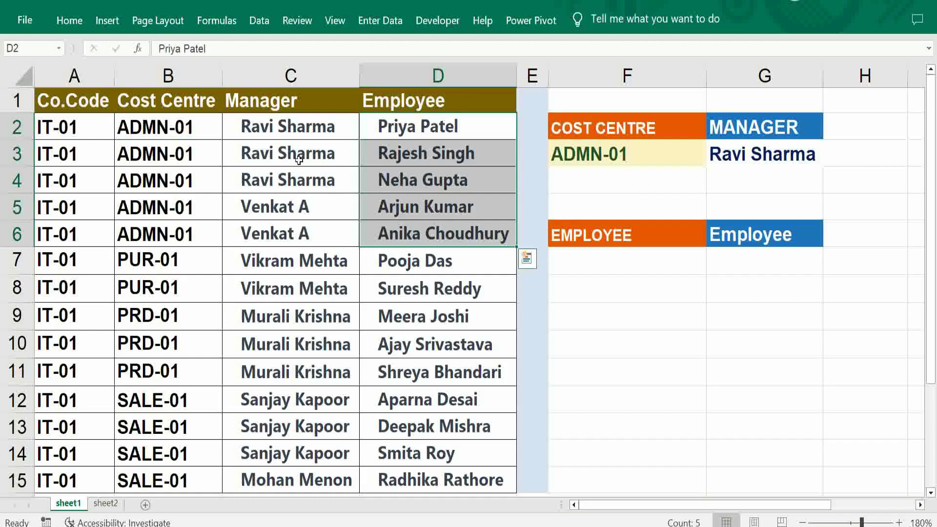
{"action": "left_click", "coordinate": [293, 134]}
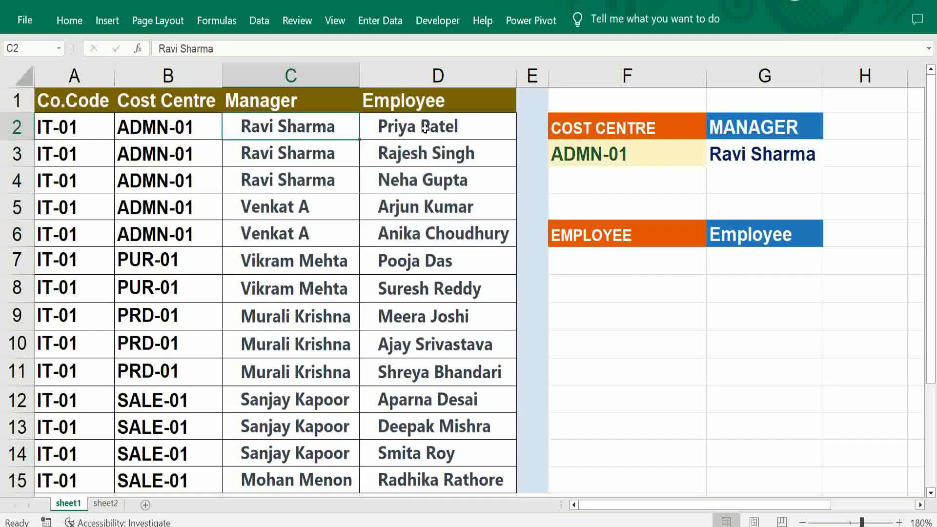
{"action": "left_click_drag", "start_coordinate": [424, 129], "coordinate": [414, 183]}
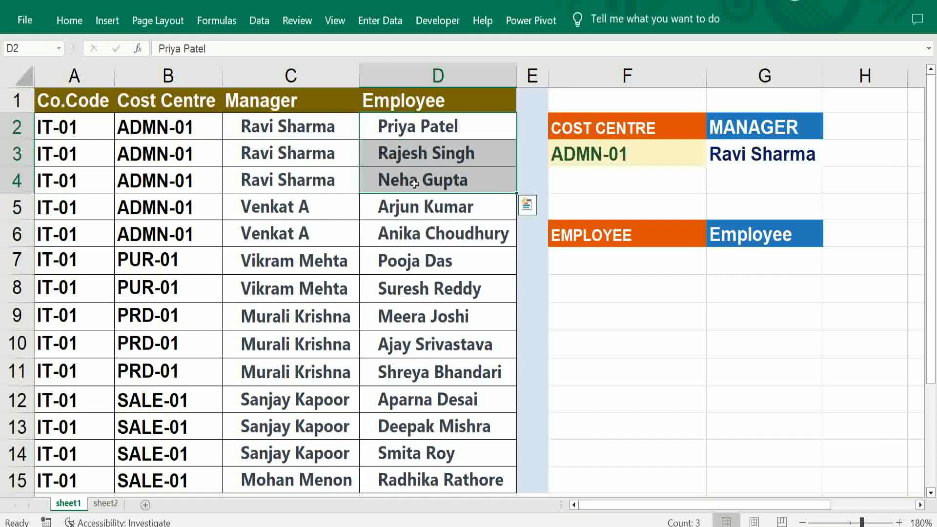
{"action": "left_click", "coordinate": [627, 260]}
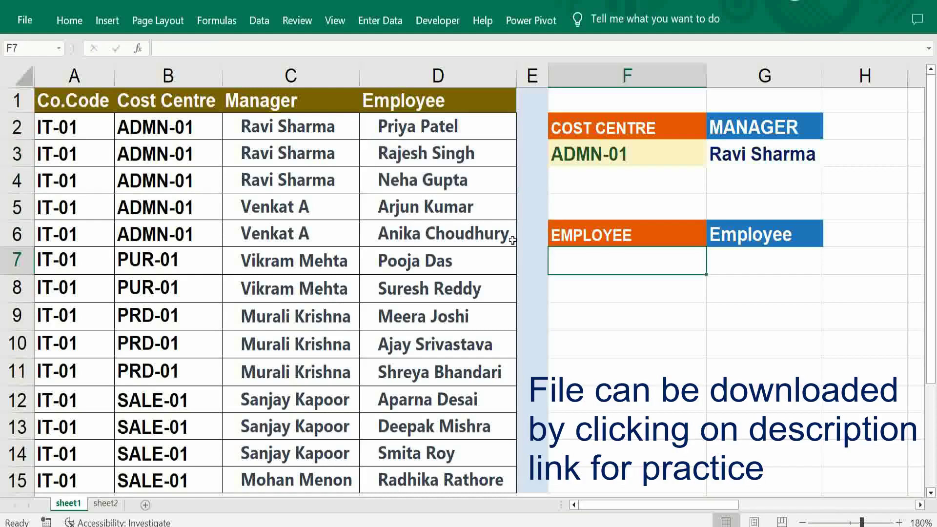
{"action": "type", "text": "="}
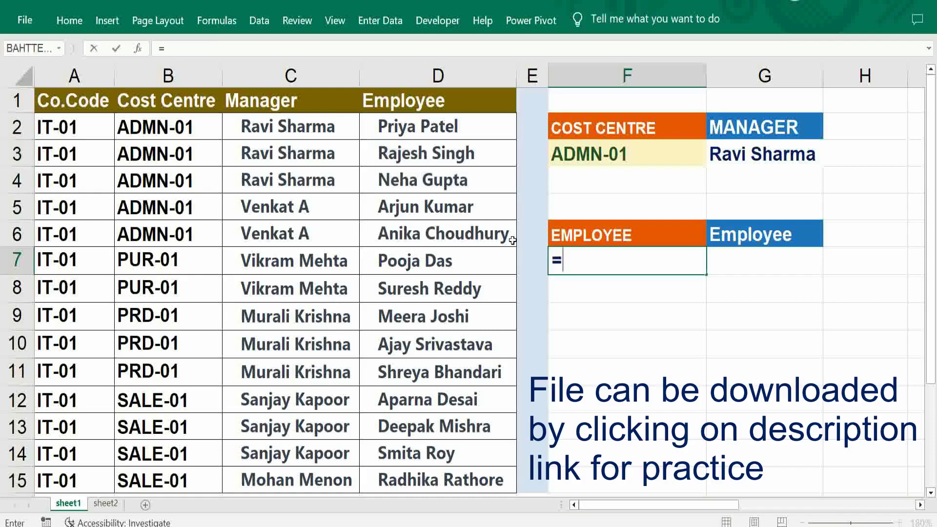
{"action": "type", "text": "INDEX("}
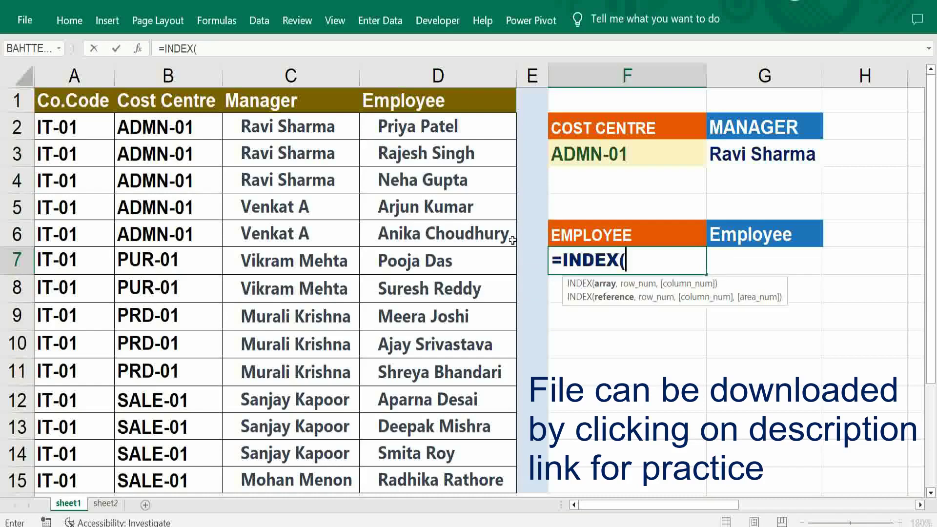
Enter the absolute employee range $D$2:$D$15 as INDEX's first argument in F7
{"action": "left_click", "coordinate": [418, 131]}
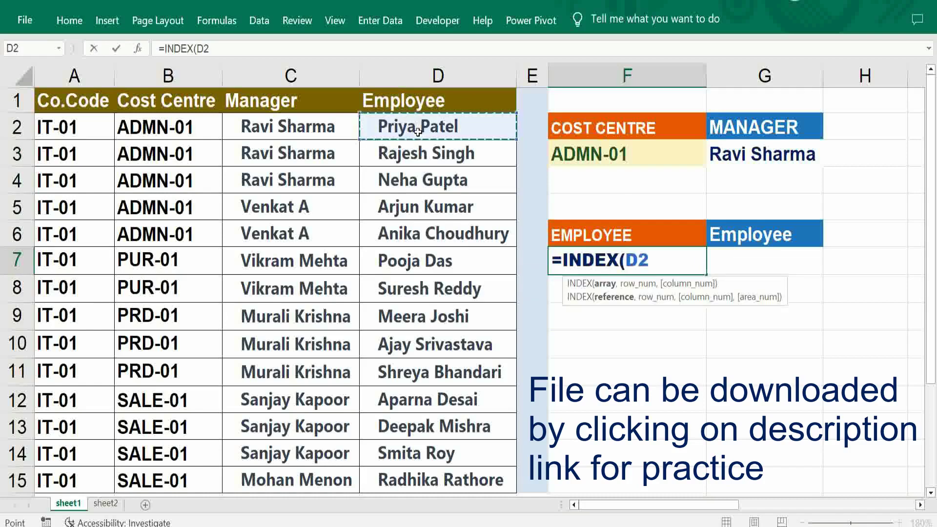
{"action": "key", "text": "ctrl+shift+Down"}
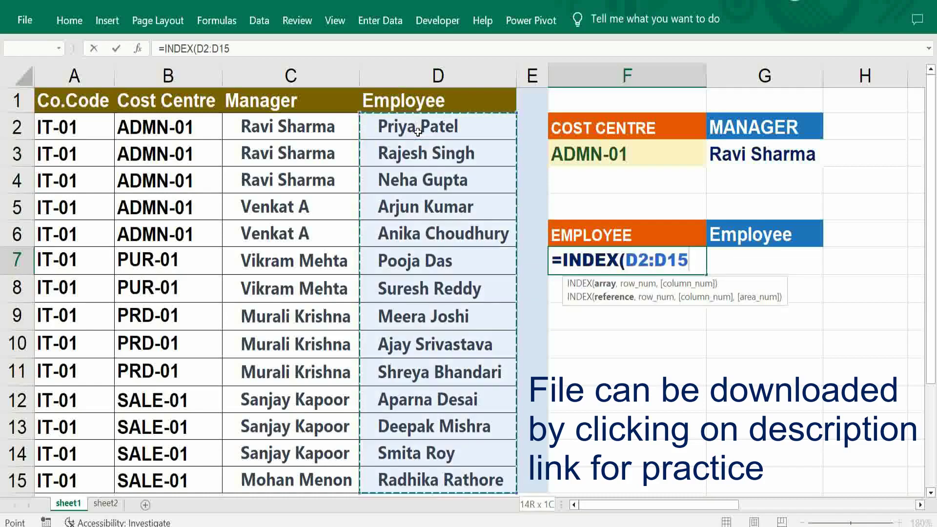
{"action": "key", "text": "F4"}
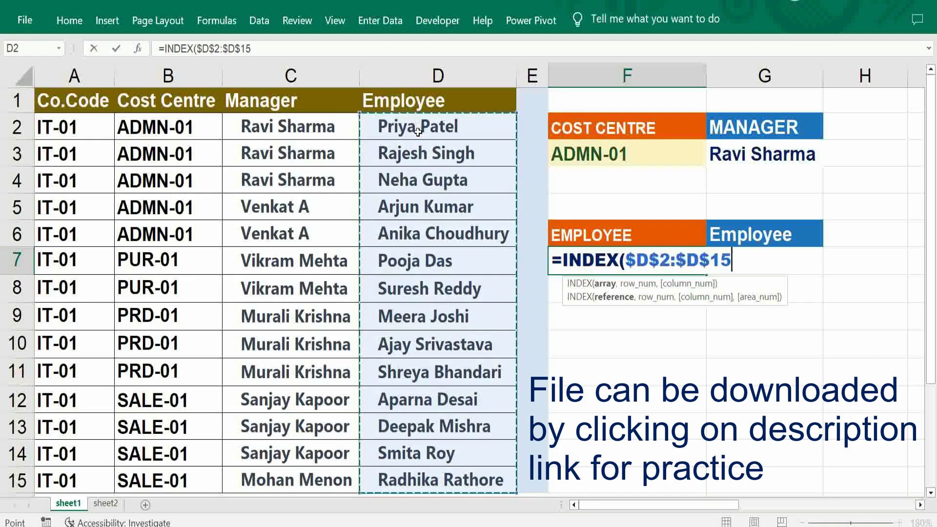
{"action": "type", "text": ","}
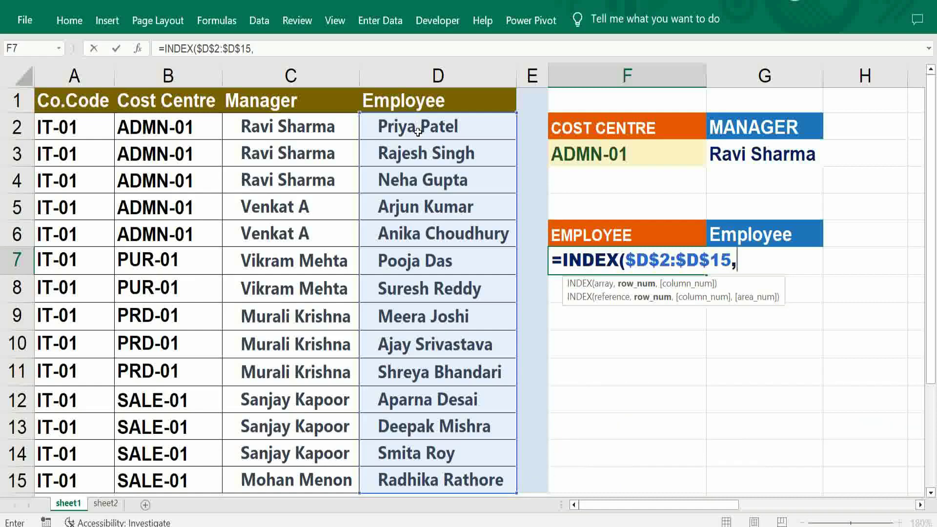
Add the nested SMALL(IF(ISNUMBER(MATCH( functions after the comma in F7's formula
{"action": "type", "text": "SMALL"}
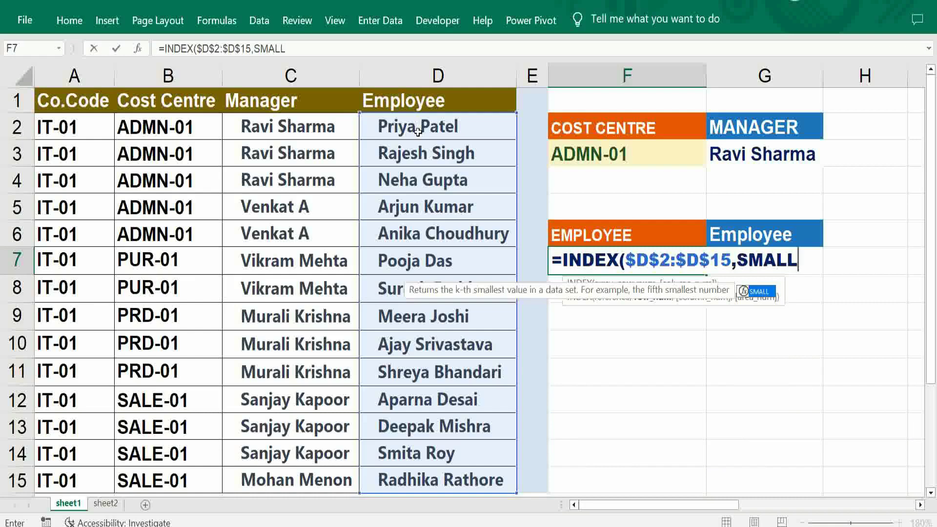
{"action": "type", "text": "(IF("}
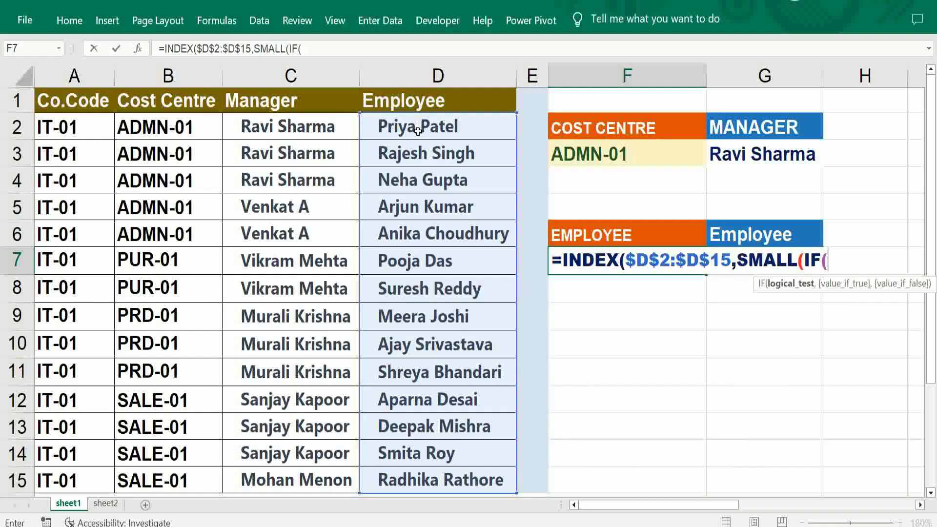
{"action": "type", "text": "ISNUMBER"}
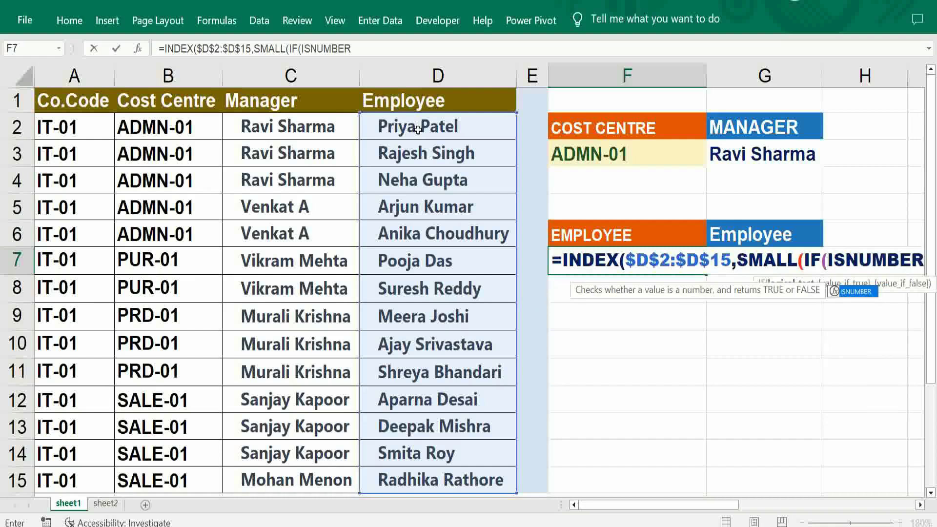
{"action": "type", "text": "("}
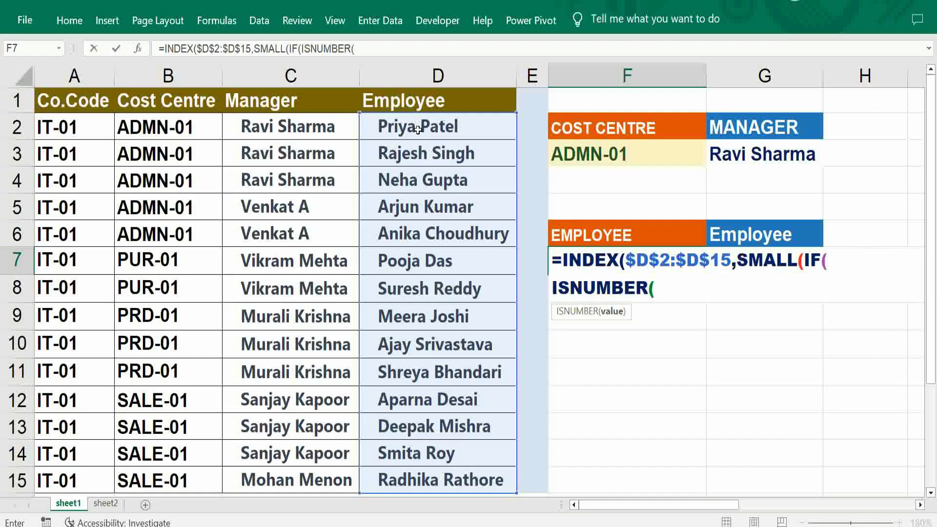
{"action": "type", "text": "MATCH("}
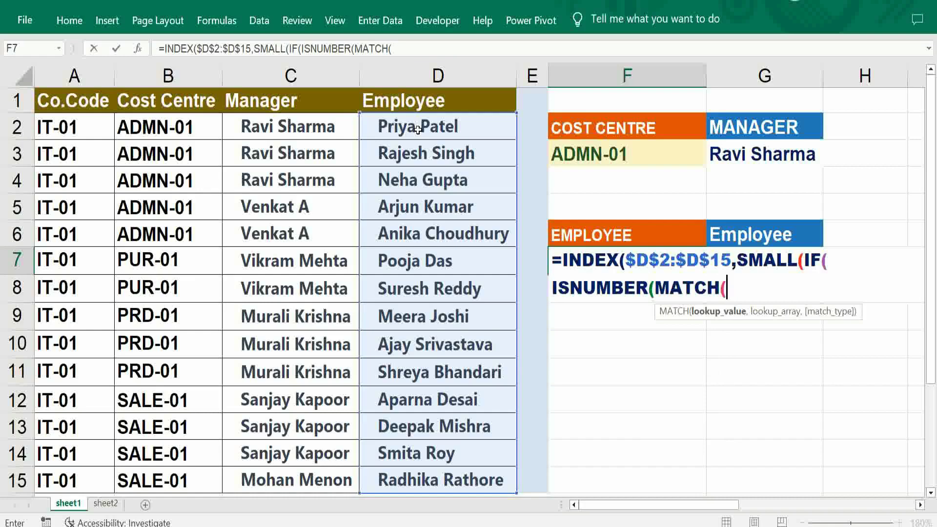
Complete the exact-match test ISNUMBER(MATCH($B$2:$B$15,$F$3,0)) and begin MATCH(ROW( in F7
{"action": "left_click", "coordinate": [178, 129]}
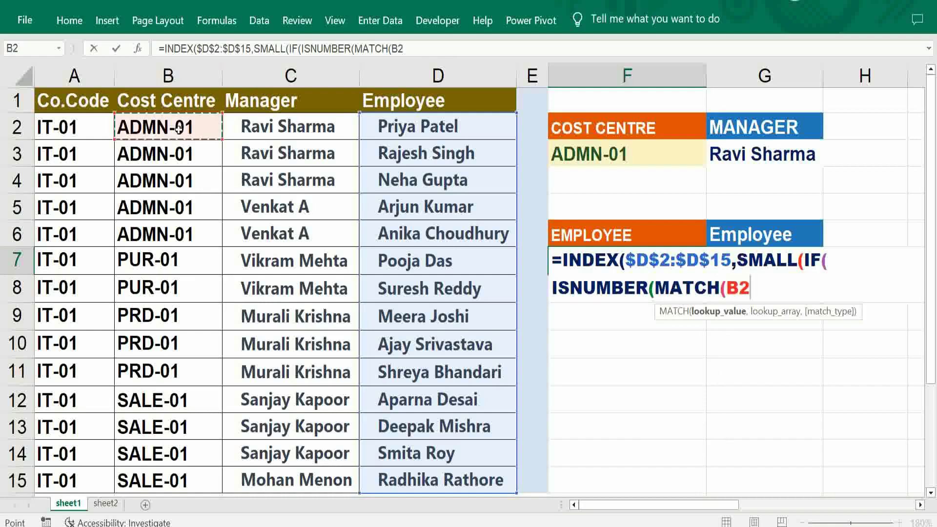
{"action": "key", "text": "ctrl+shift+Down"}
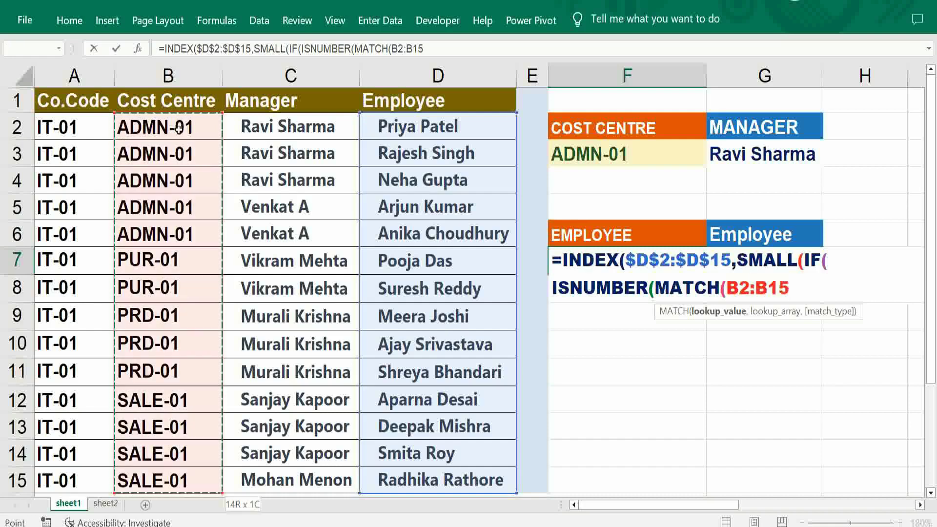
{"action": "key", "text": "F4"}
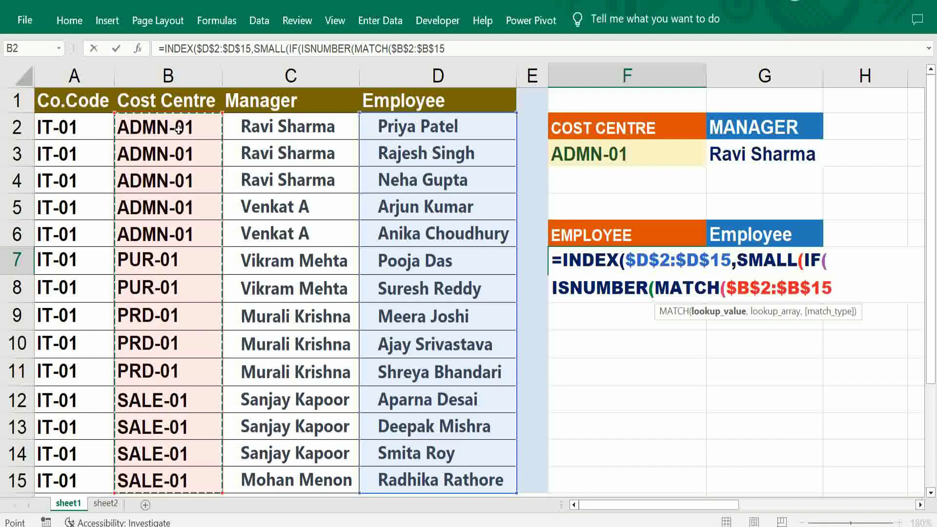
{"action": "type", "text": ",,"}
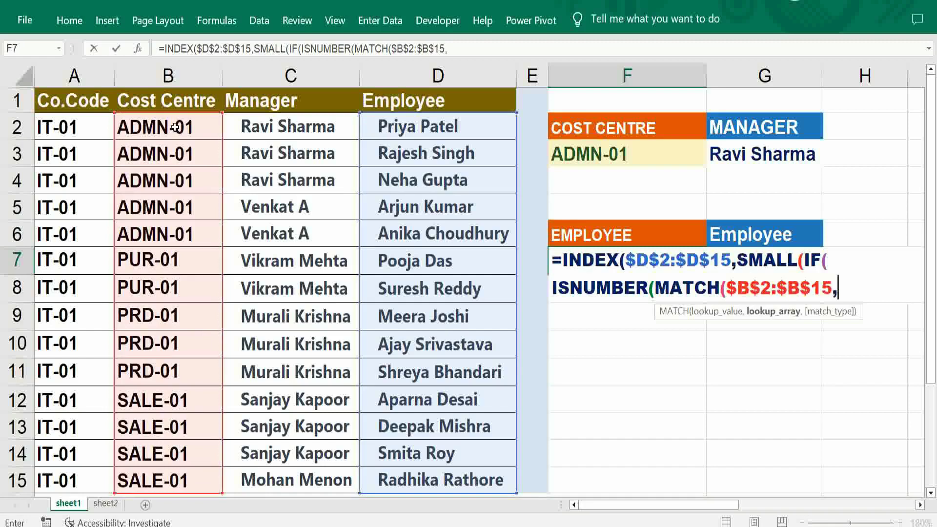
{"action": "left_click", "coordinate": [601, 155]}
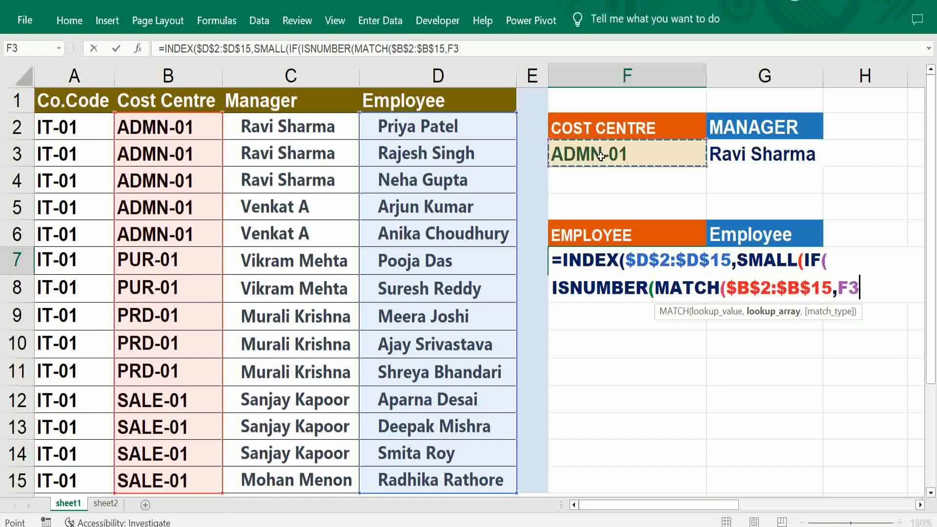
{"action": "key", "text": "F4"}
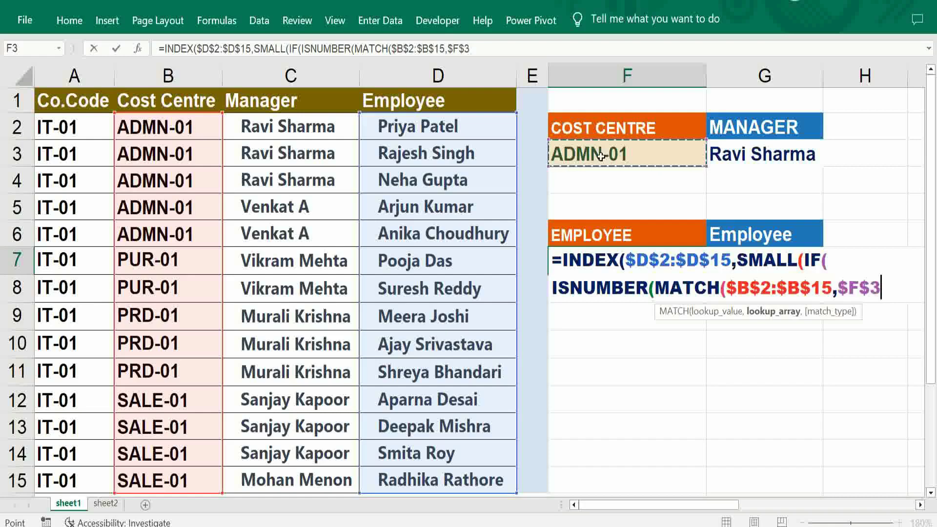
{"action": "type", "text": ","}
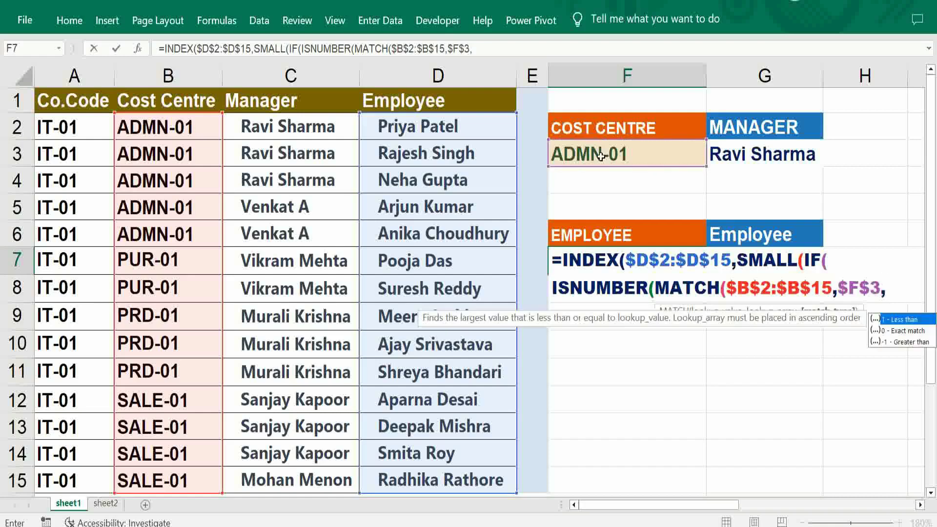
{"action": "type", "text": "0"}
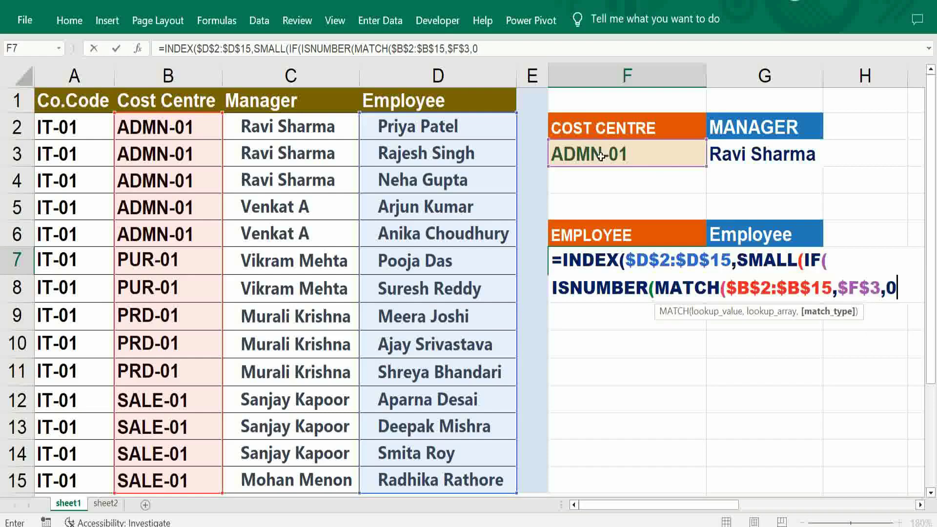
{"action": "type", "text": "))"}
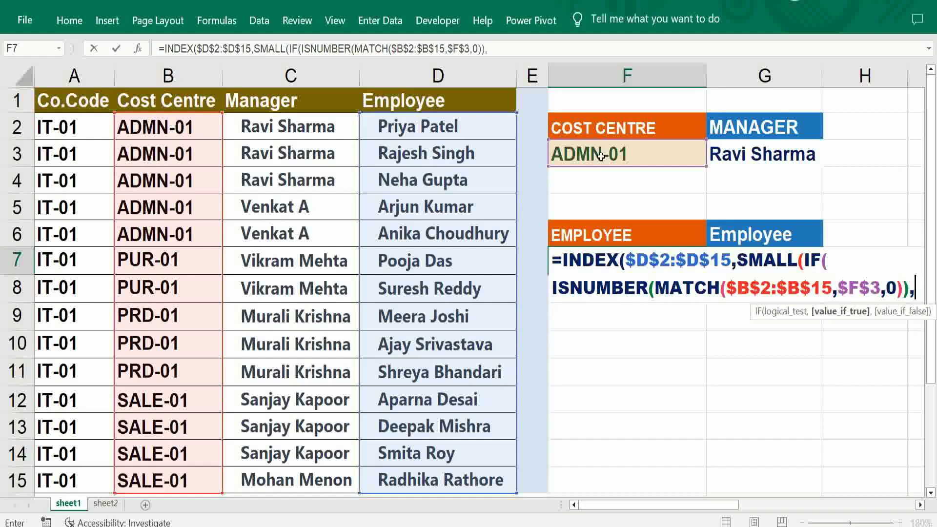
{"action": "type", "text": ",MATCH"}
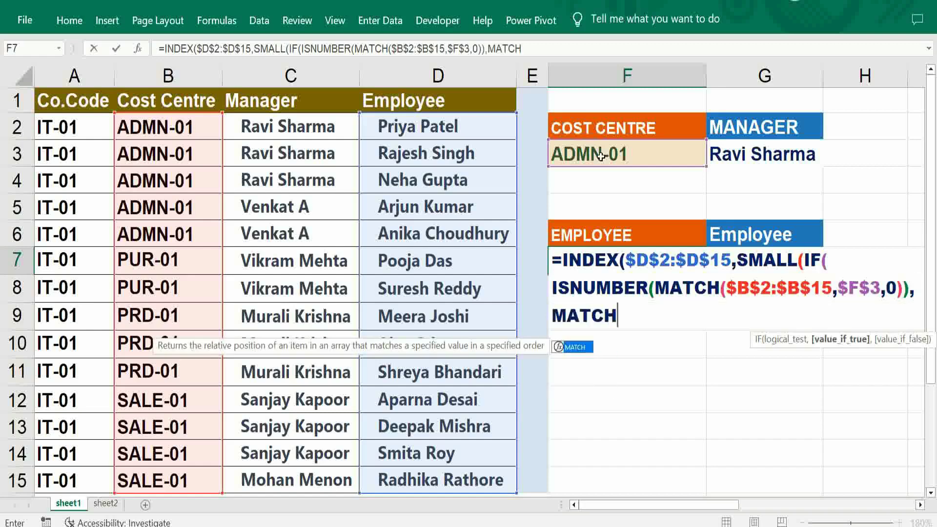
{"action": "type", "text": "(ROW"}
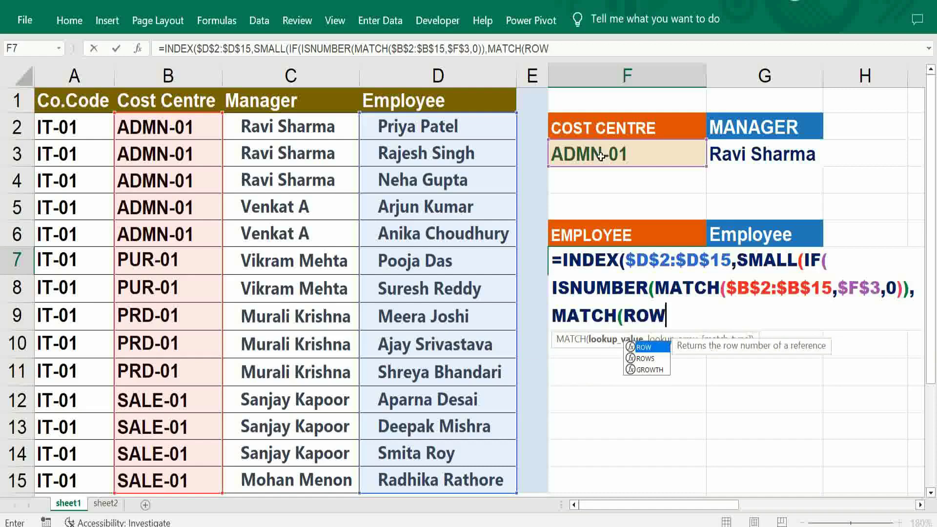
{"action": "type", "text": "("}
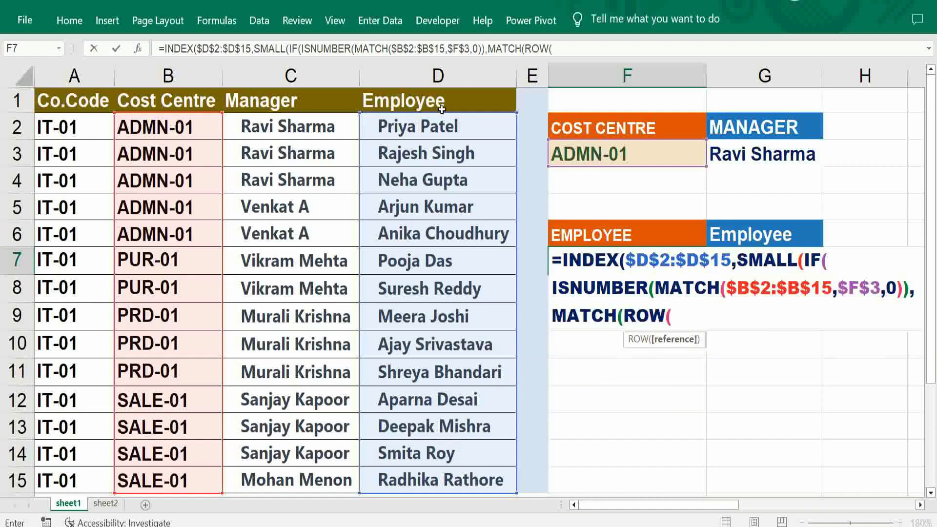
Add ROW($B$2:$B$15) inside MATCH and begin a second ROW( in F7's formula
{"action": "left_click", "coordinate": [178, 130]}
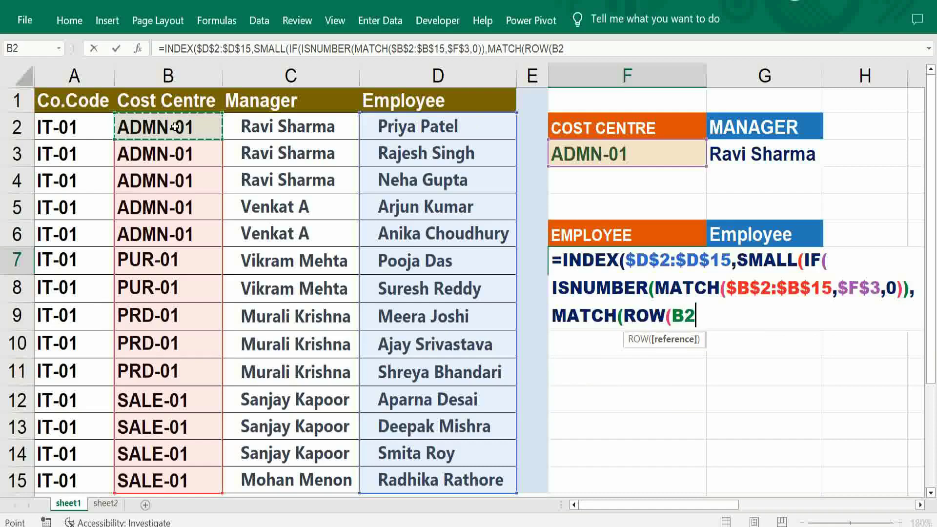
{"action": "key", "text": "shift+Down"}
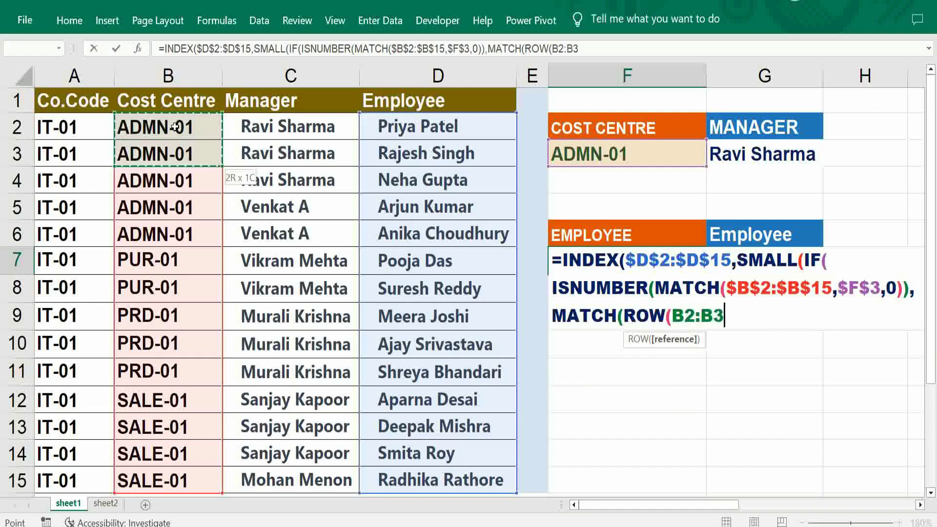
{"action": "key", "text": "ctrl+shift+Down"}
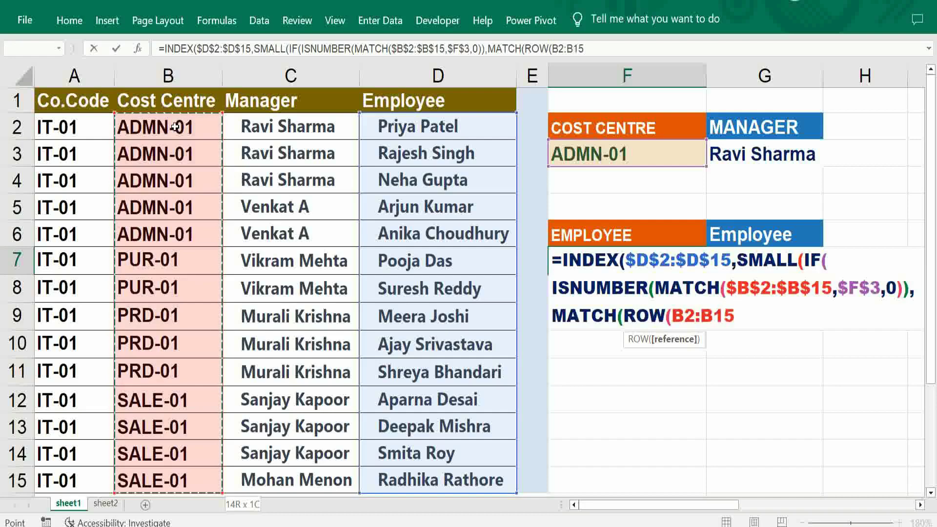
{"action": "key", "text": "F4"}
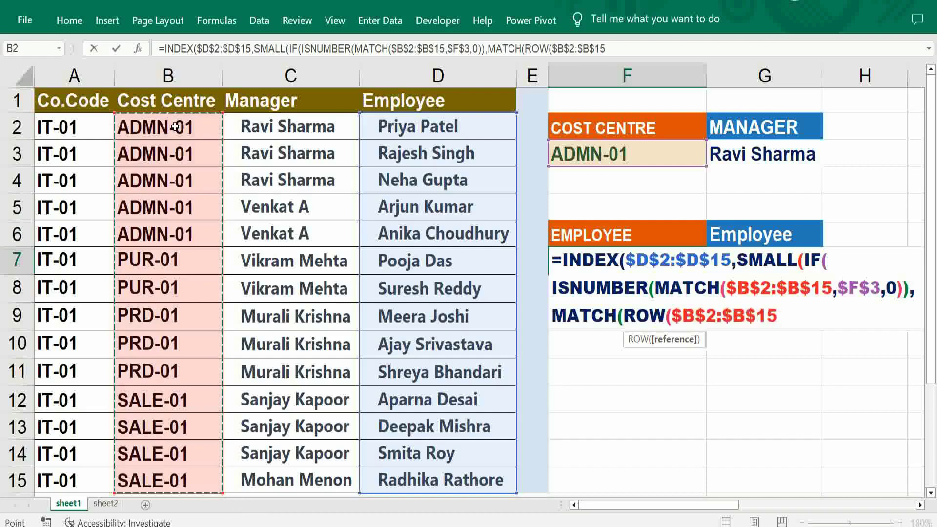
{"action": "type", "text": ")"}
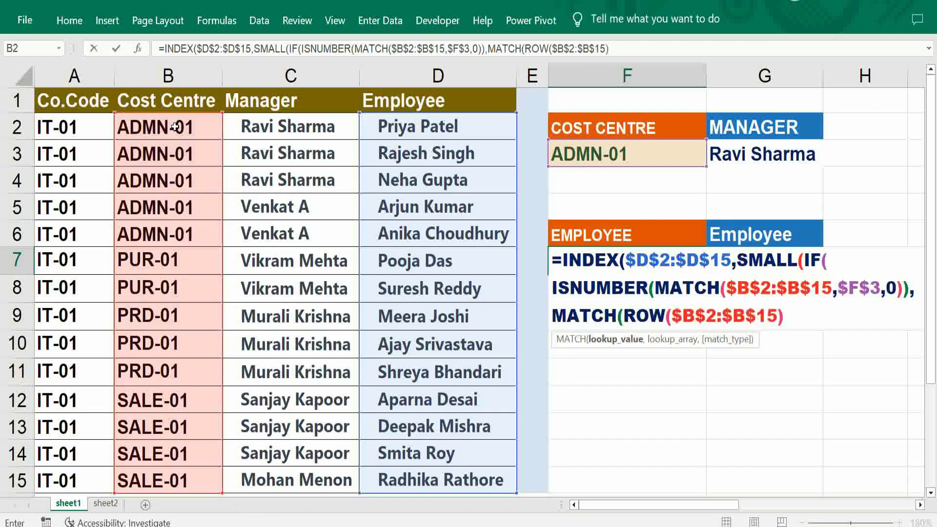
{"action": "type", "text": ","}
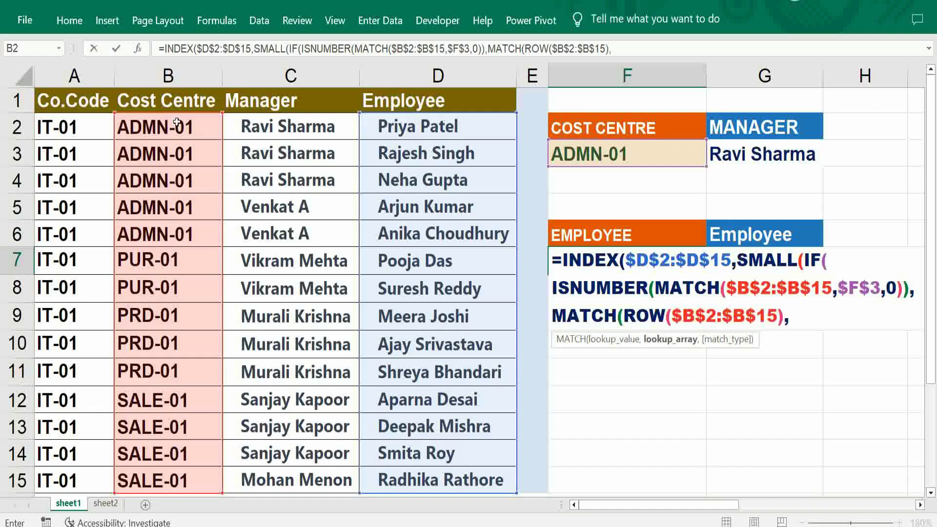
{"action": "type", "text": "ROW("}
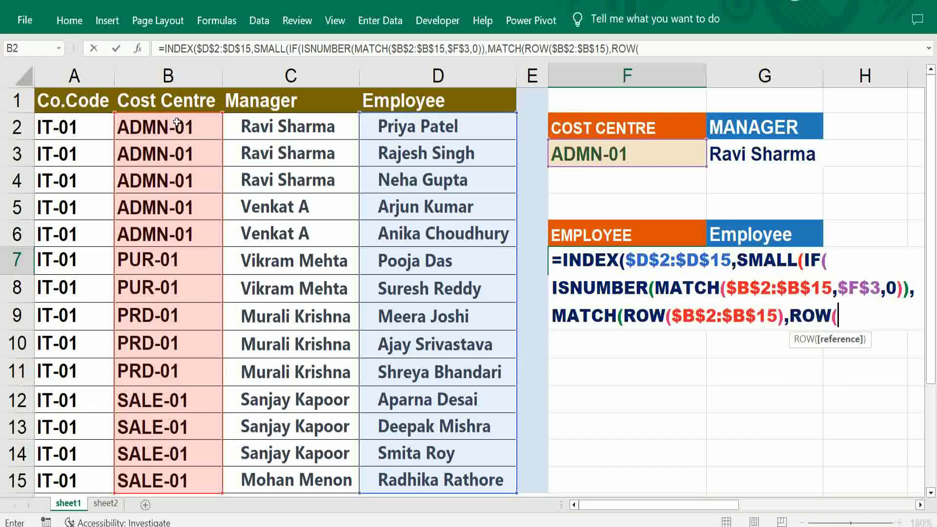
Add the second ROW($B$2:$B$15), close IF with an empty-text fallback, and begin ROWS(A1:G1
{"action": "left_click", "coordinate": [146, 120]}
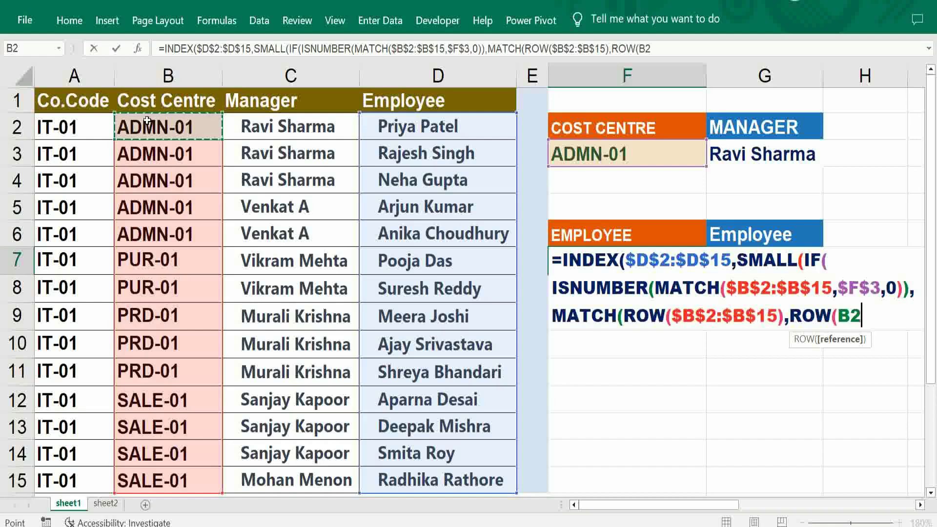
{"action": "key", "text": "shift+Down"}
{"action": "key", "text": "shift+Down"}
{"action": "key", "text": "shift+Down"}
{"action": "key", "text": "ctrl+shift+Down"}
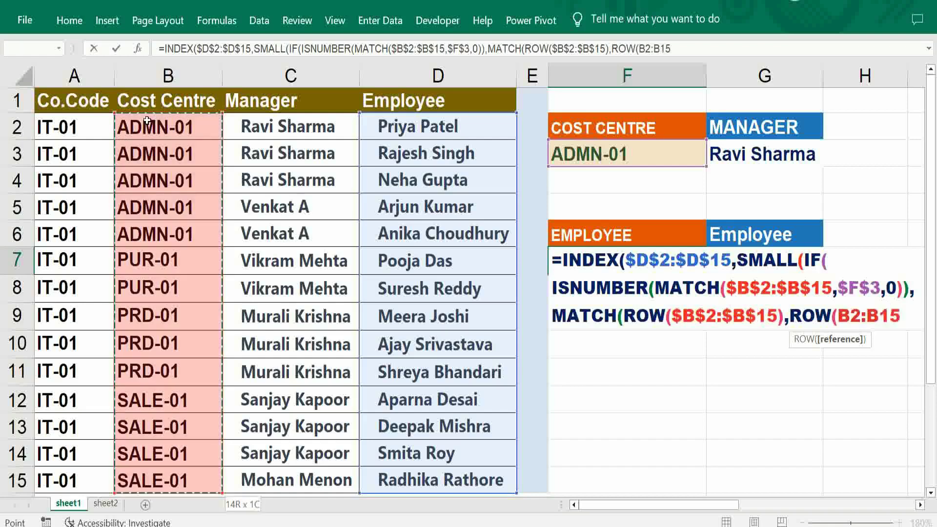
{"action": "key", "text": "F4"}
{"action": "type", "text": ")),"}
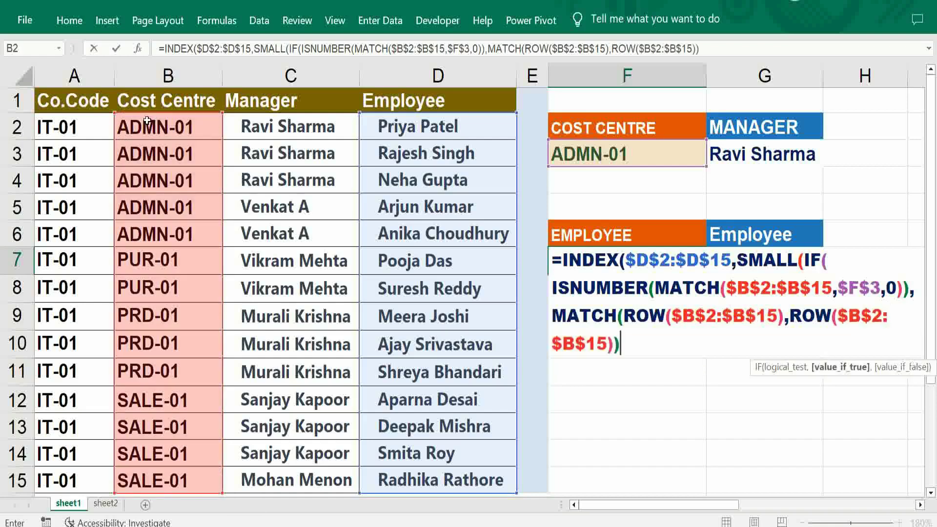
{"action": "type", "text": "\"\")"}
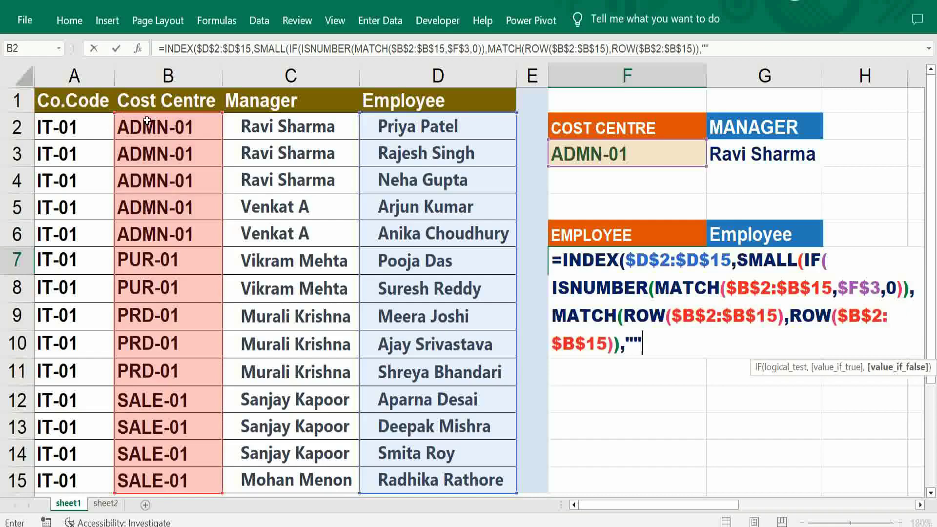
{"action": "type", "text": ",ROWS"}
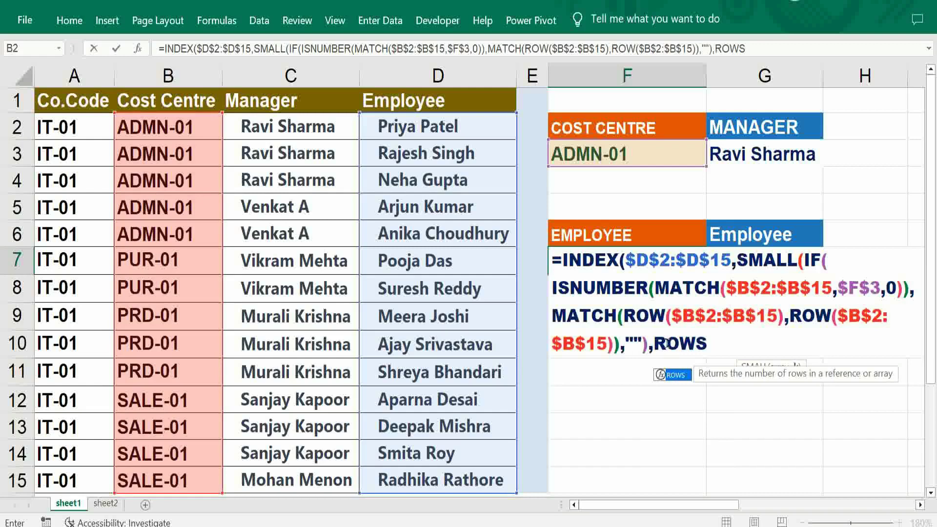
{"action": "type", "text": "(A1:G1"}
Lock A1 as $A$1 in ROWS($A$1:G1) and close the formula with )))
{"action": "left_click", "coordinate": [715, 345]}
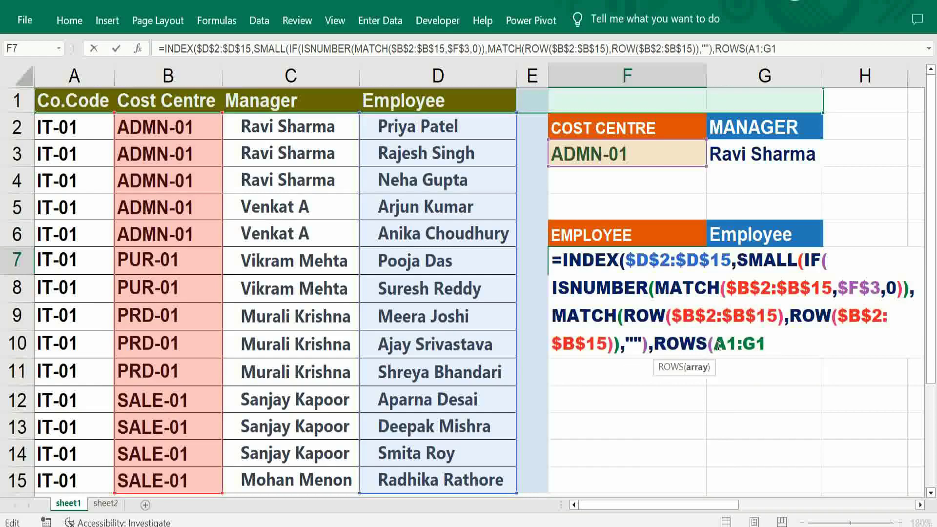
{"action": "key", "text": "F4"}
{"action": "left_click", "coordinate": [793, 344]}
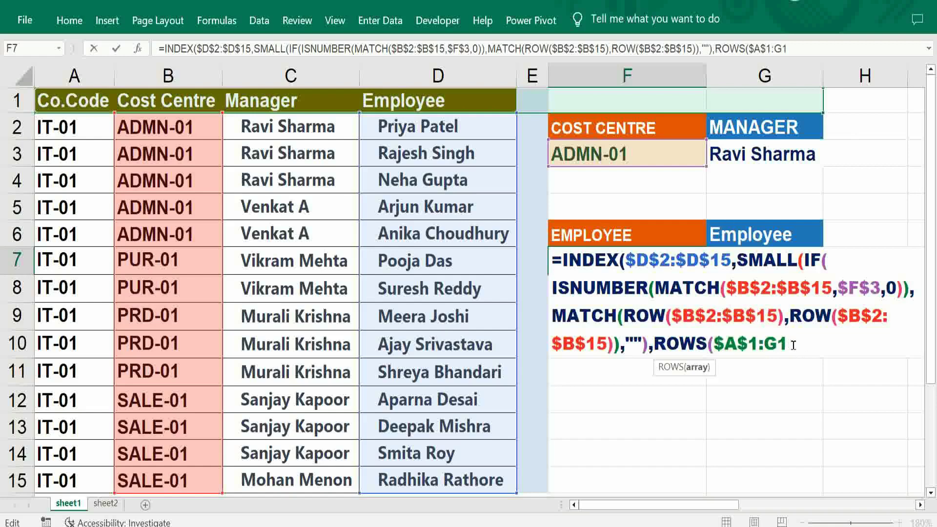
{"action": "type", "text": ")))"}
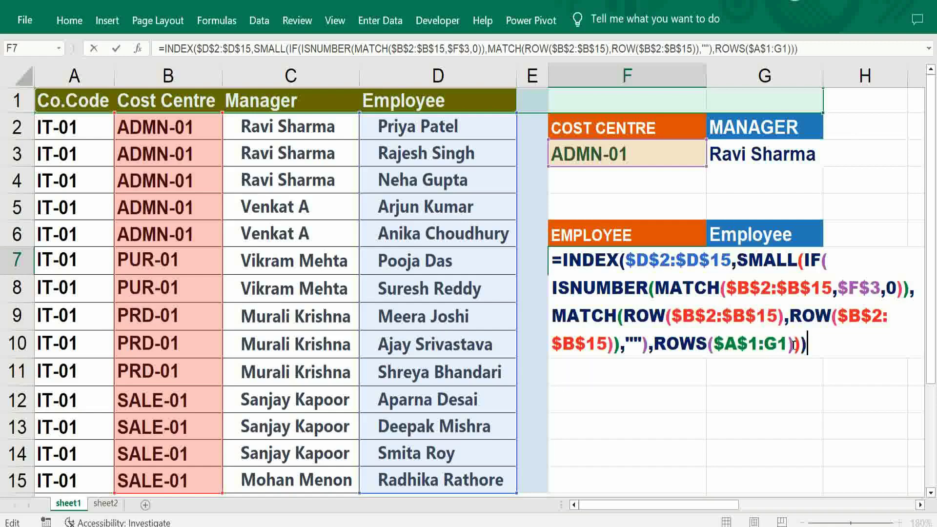
Commit F7 as an array formula and fill it into F8:F11, listing the five ADMN-01 employees
{"action": "key", "text": "ctrl+shift+Return"}
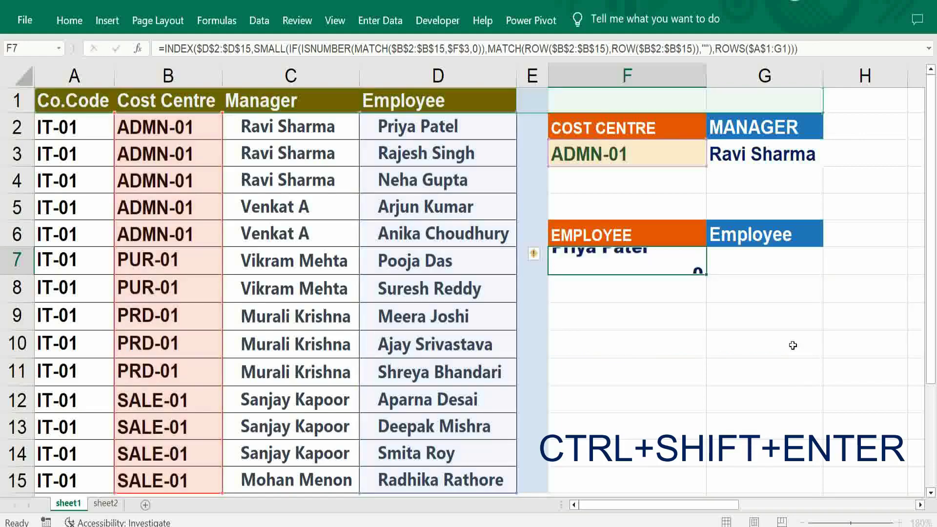
{"action": "key", "text": "ctrl+c"}
{"action": "key", "text": "Down"}
{"action": "key", "text": "shift+Down"}
{"action": "key", "text": "shift+Down"}
{"action": "key", "text": "shift+Down"}
{"action": "key", "text": "ctrl+v"}
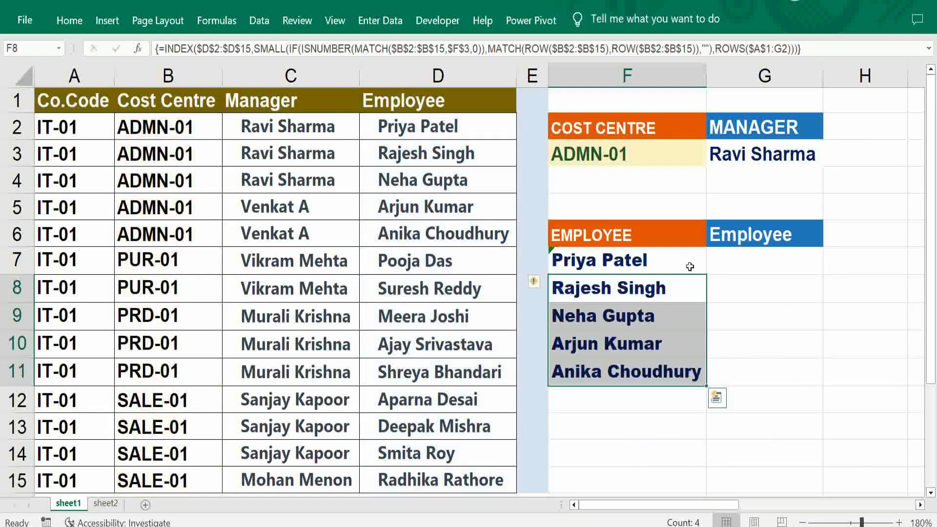
Copy F7's formula into G7 and open G7's formula for editing
{"action": "left_click", "coordinate": [689, 266]}
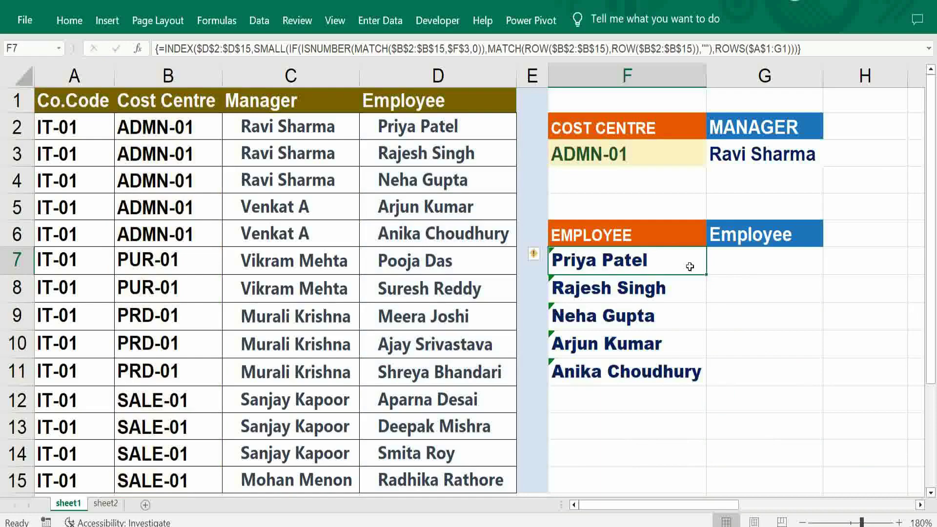
{"action": "key", "text": "ctrl+c"}
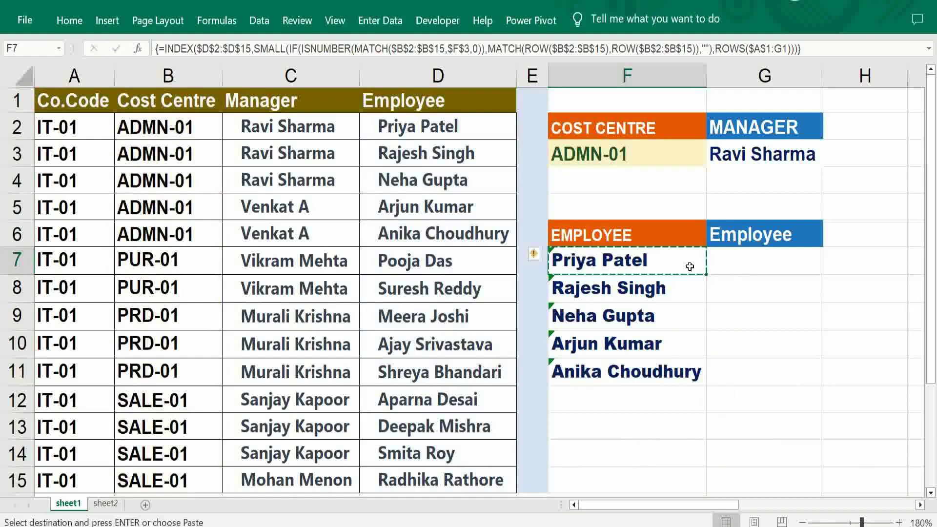
{"action": "key", "text": "Right"}
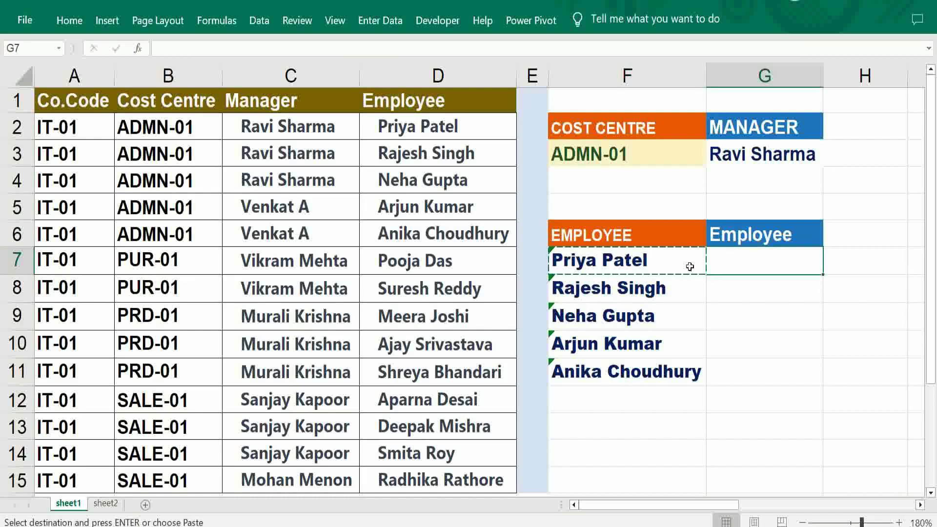
{"action": "key", "text": "Return"}
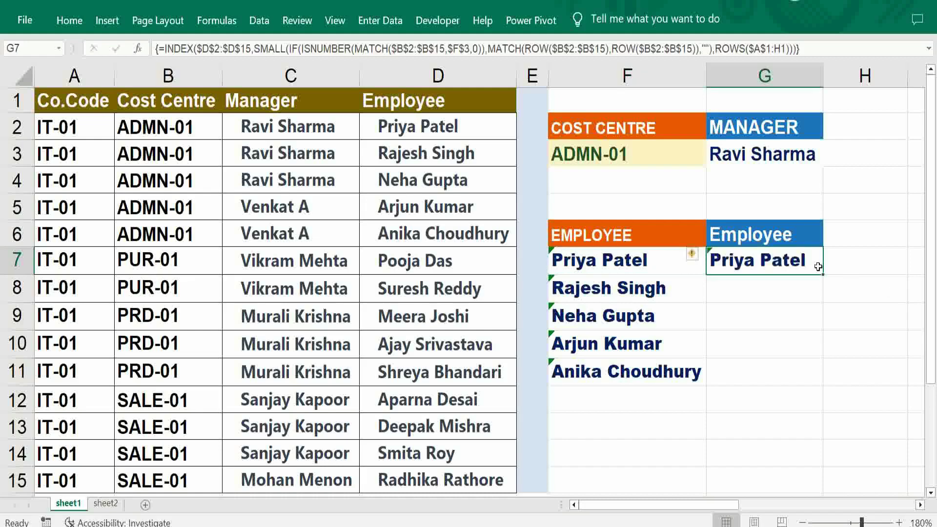
{"action": "double_click", "coordinate": [742, 260]}
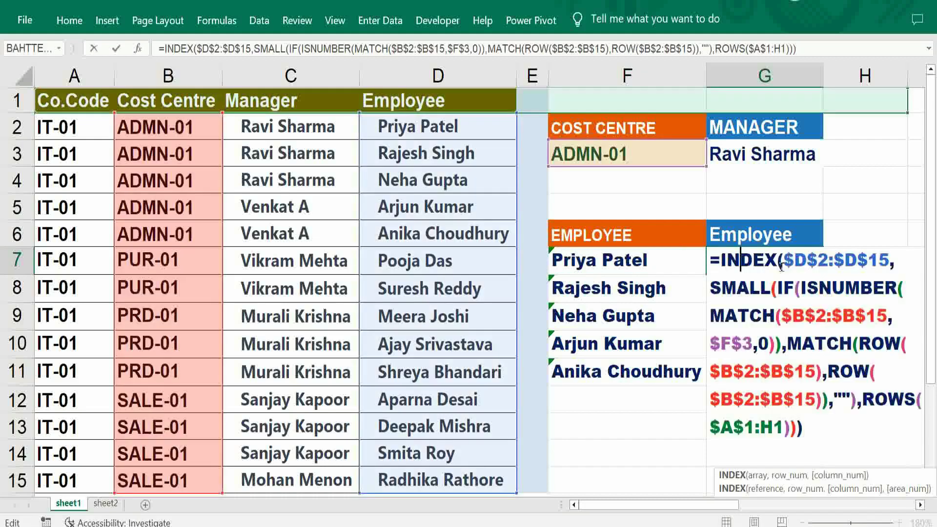
Repoint G7's formula to $G$3 and the Manager range $C$2:$C$15, committing it as an array formula
{"action": "left_click", "coordinate": [732, 343]}
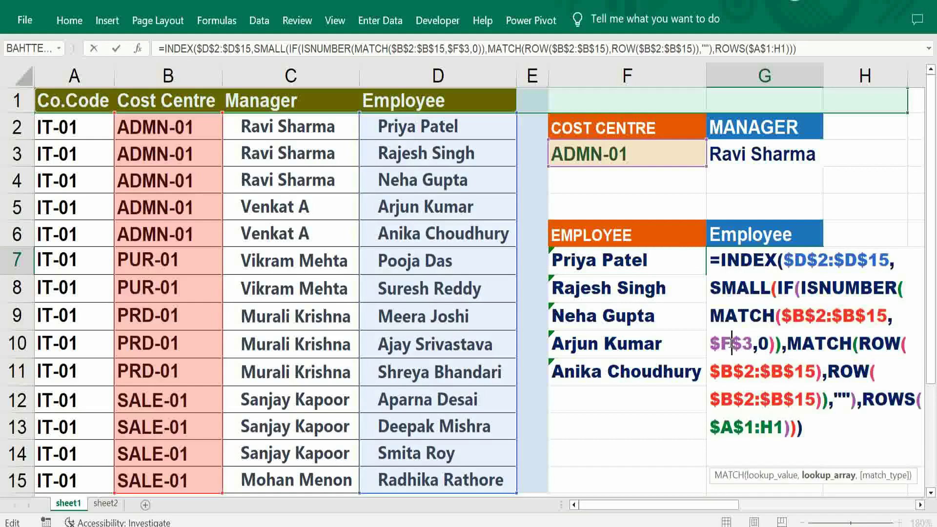
{"action": "key", "text": "BackSpace"}
{"action": "type", "text": "G"}
{"action": "left_click", "coordinate": [802, 316]}
{"action": "key", "text": "BackSpace"}
{"action": "type", "text": "C"}
{"action": "left_click", "coordinate": [844, 317]}
{"action": "key", "text": "BackSpace"}
{"action": "type", "text": "C"}
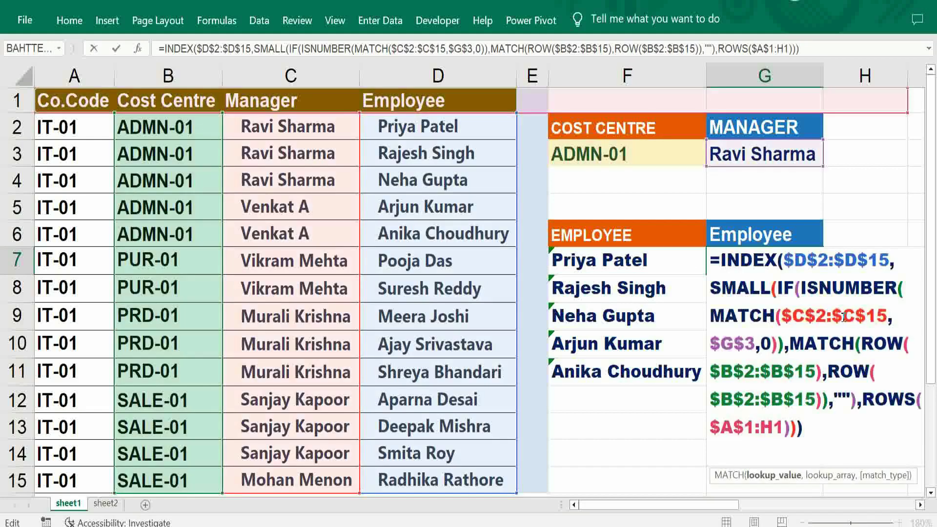
{"action": "left_click", "coordinate": [888, 371]}
{"action": "key", "text": "BackSpace"}
{"action": "type", "text": "C"}
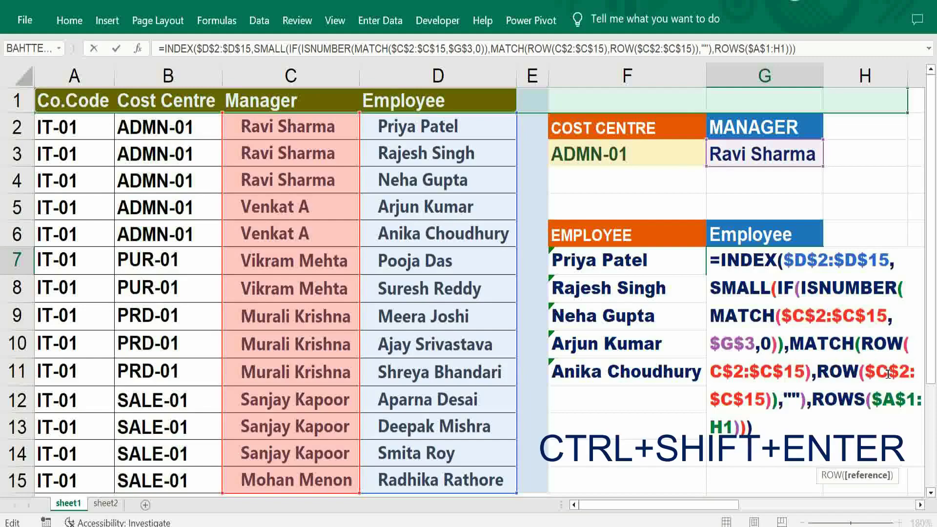
{"action": "key", "text": "ctrl+shift+Return"}
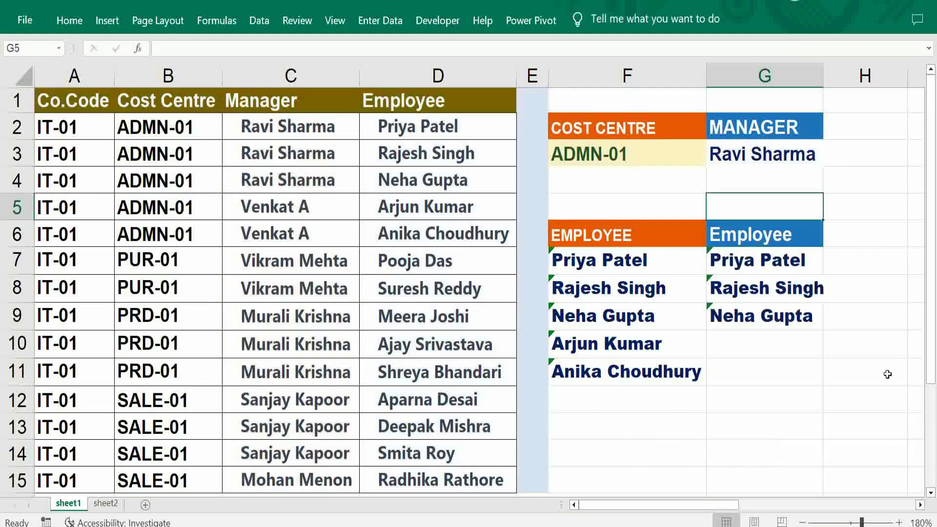
Fill the manager formula down to G9 and take PUR-01 from B7 as F3's cost centre
{"action": "key", "text": "Up"}
{"action": "key", "text": "Up"}
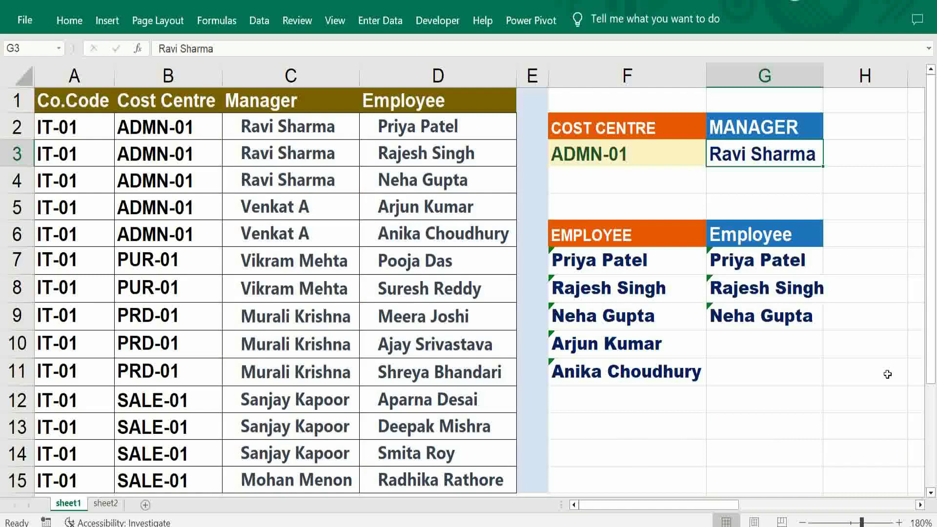
{"action": "left_click", "coordinate": [141, 265]}
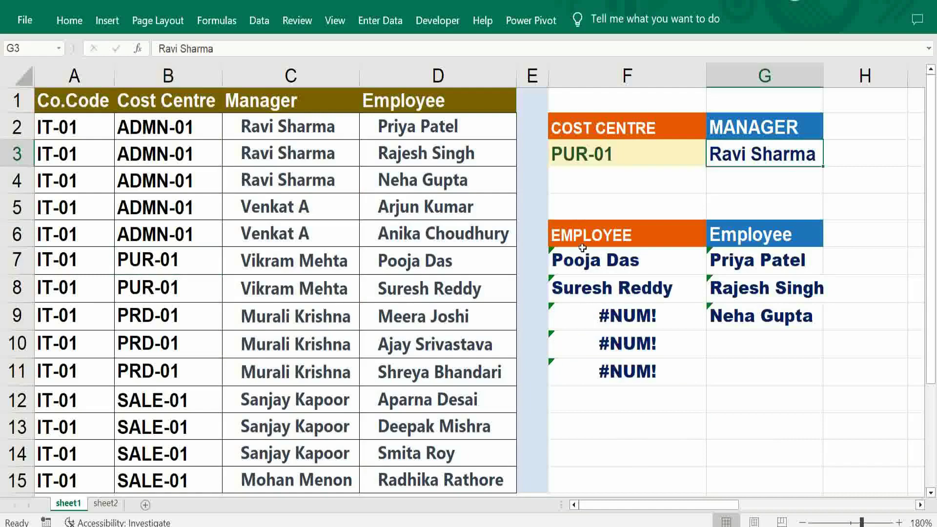